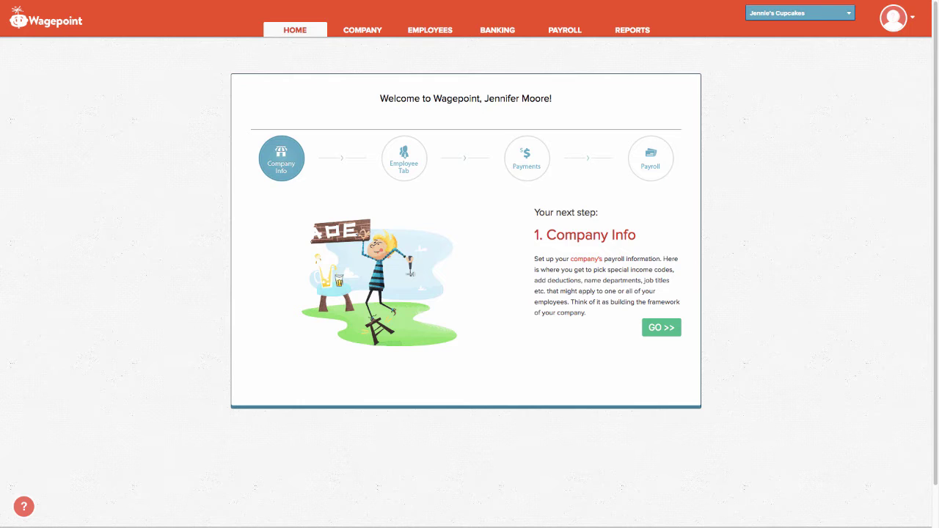
In Account Settings, toggle Calculate/Remit Workers Comp off and back on, then save the changes
{"action": "left_click", "coordinate": [913, 20]}
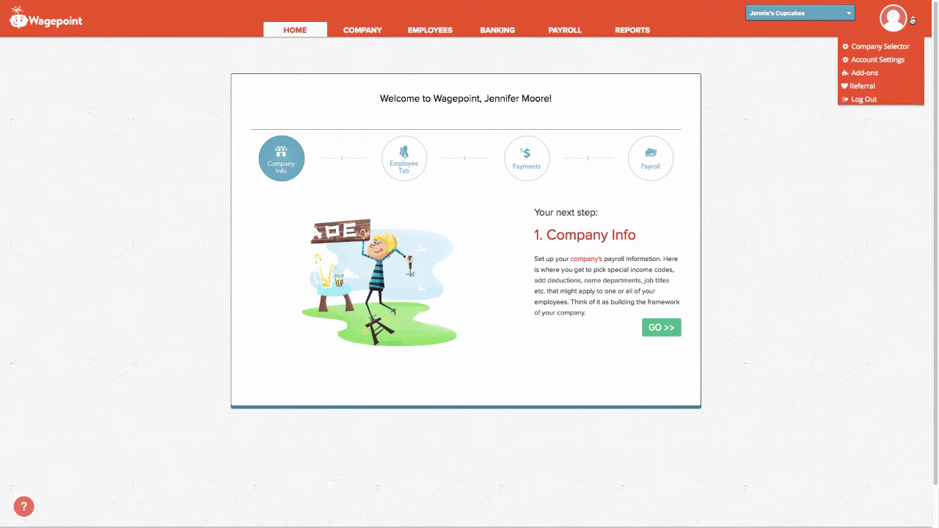
{"action": "left_click", "coordinate": [887, 62]}
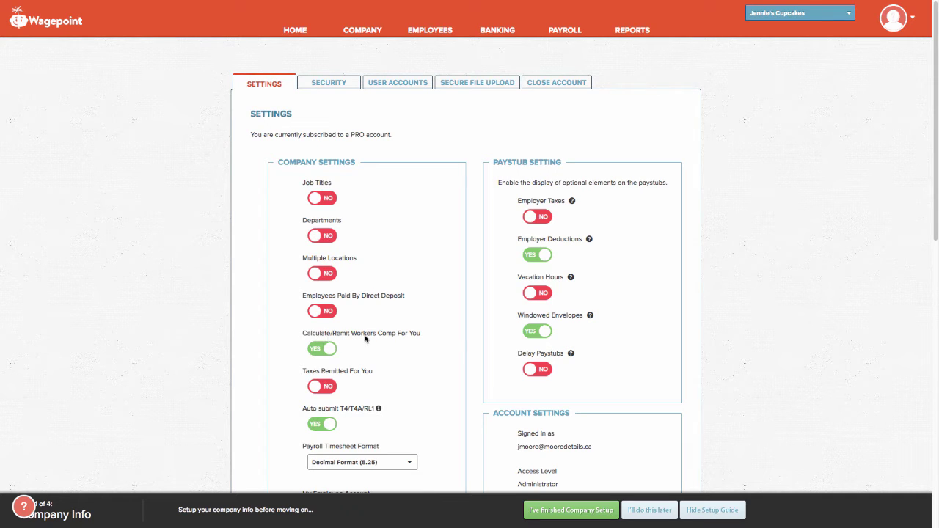
{"action": "left_click", "coordinate": [322, 351]}
{"action": "left_click", "coordinate": [320, 353]}
{"action": "scroll", "coordinate": [394, 368], "scroll_direction": "down", "scroll_amount": 3}
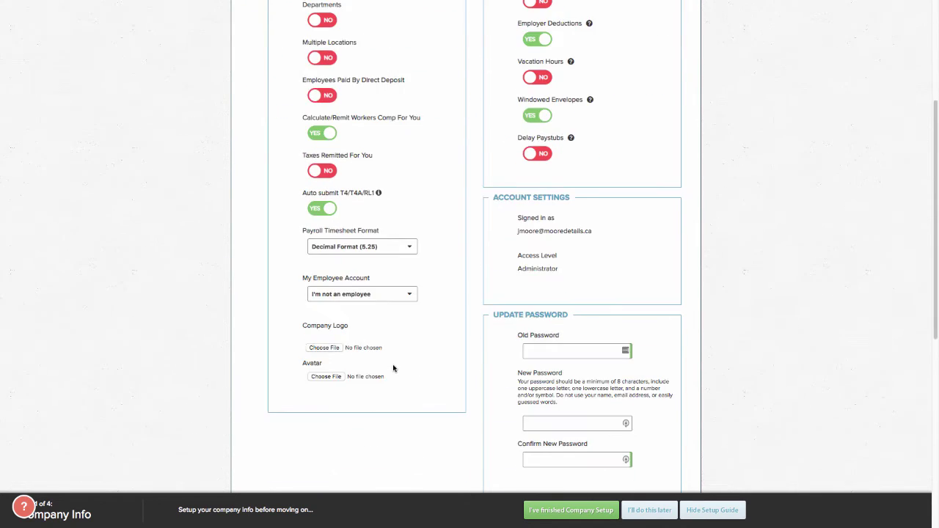
{"action": "scroll", "coordinate": [394, 369], "scroll_direction": "down", "scroll_amount": 6}
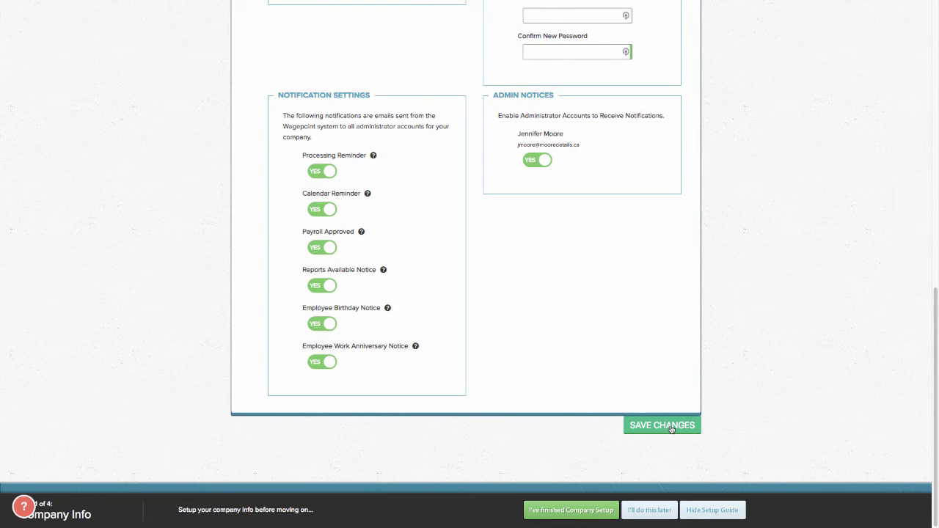
{"action": "left_click", "coordinate": [670, 426]}
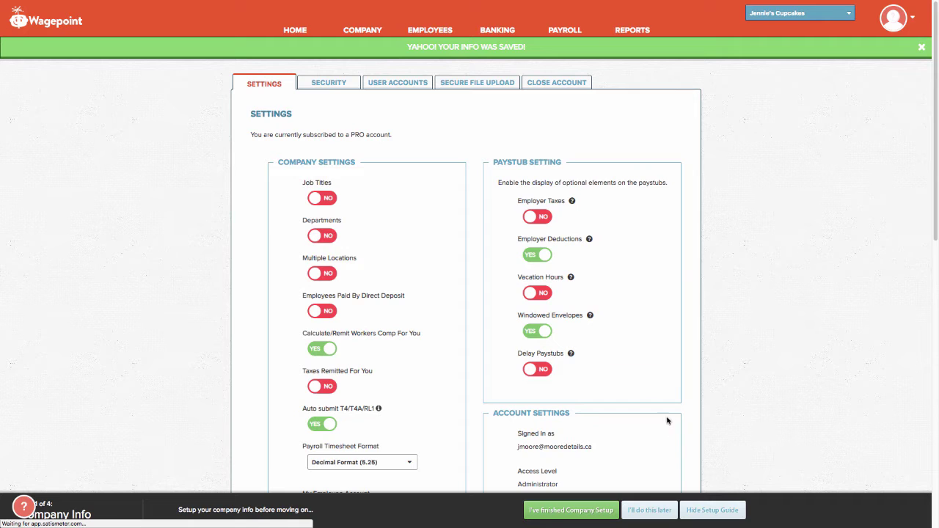
Go to Company and open Workers Compensation from the More menu
{"action": "left_click", "coordinate": [353, 31]}
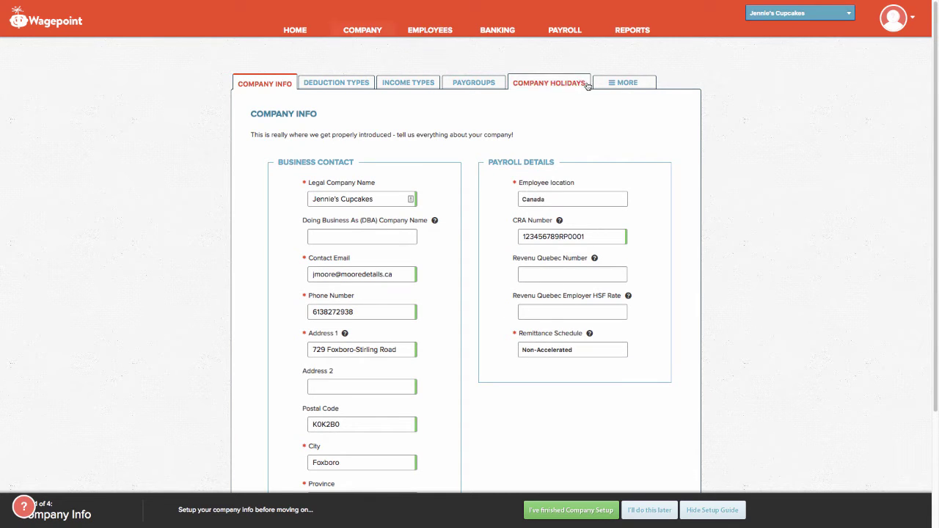
{"action": "mouse_move", "coordinate": [607, 86]}
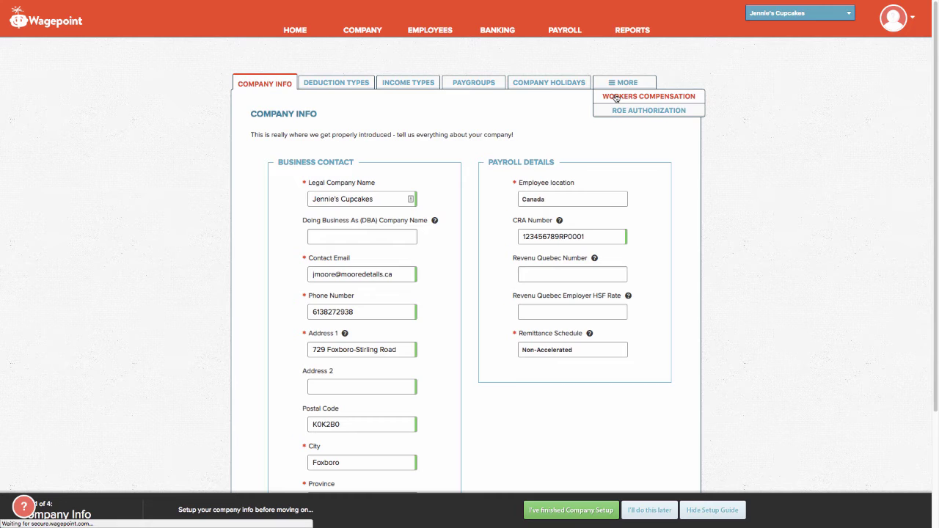
{"action": "left_click", "coordinate": [616, 97]}
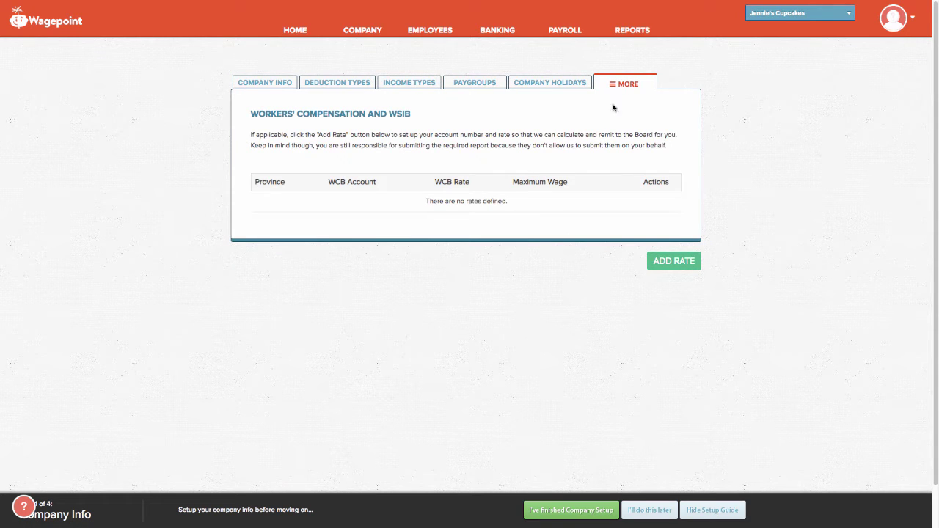
Add an Ontario rate with the company's WCB account number and rate 1.75, and save it
{"action": "left_click", "coordinate": [667, 266]}
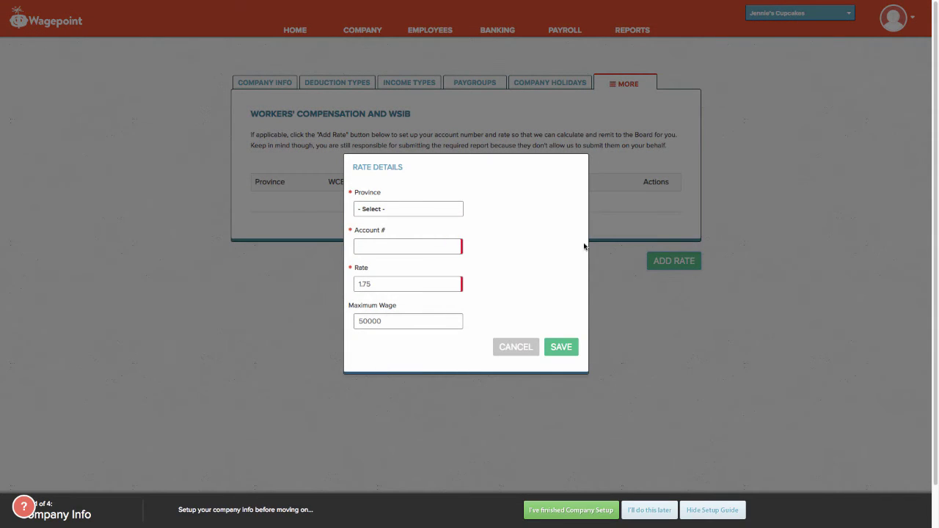
{"action": "left_click", "coordinate": [437, 210]}
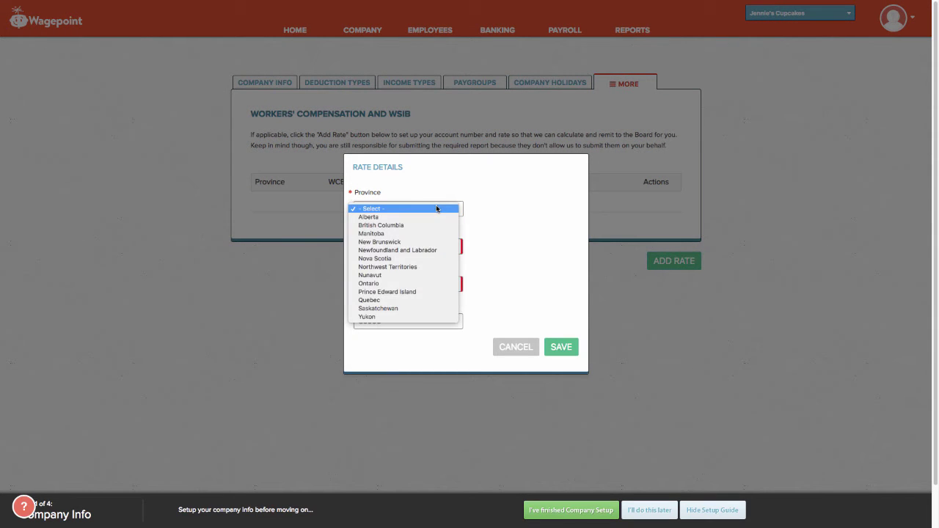
{"action": "left_click", "coordinate": [392, 283]}
{"action": "left_click", "coordinate": [386, 246]}
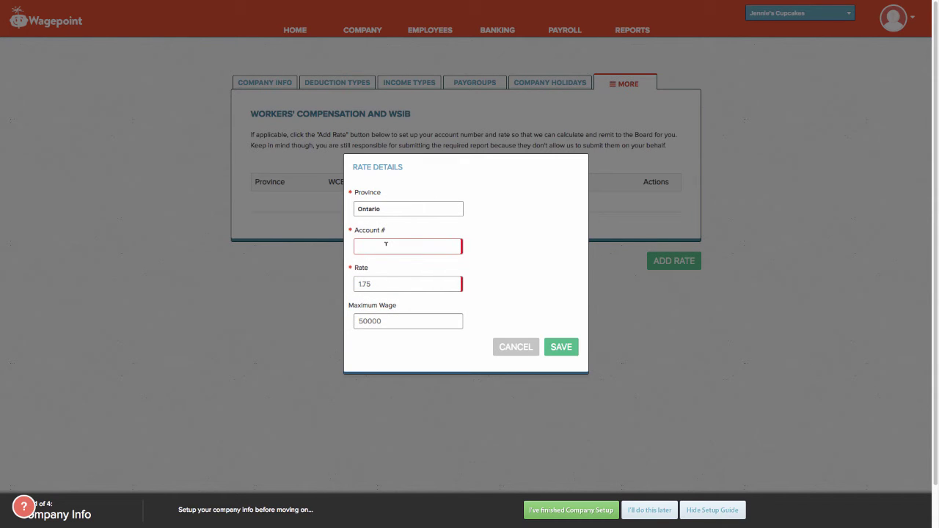
{"action": "type", "text": "1234567"}
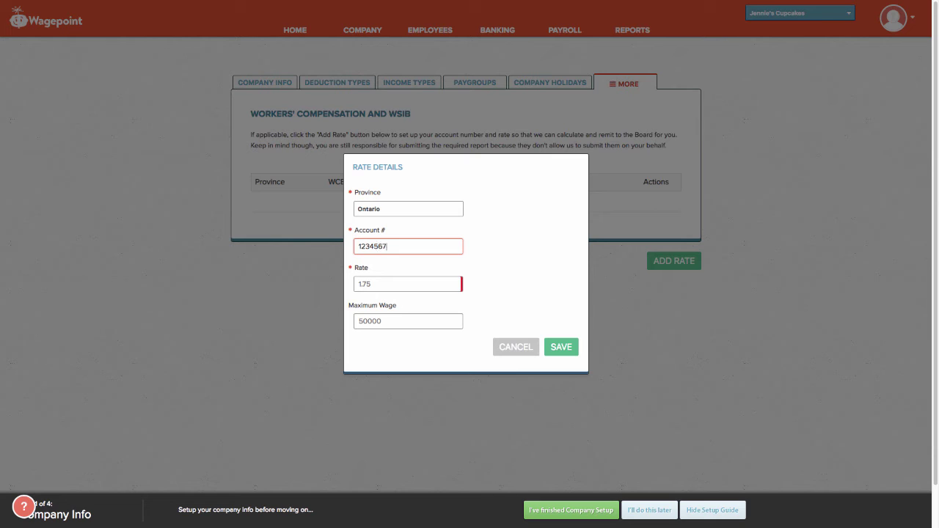
{"action": "type", "text": "8"}
{"action": "left_click", "coordinate": [375, 283]}
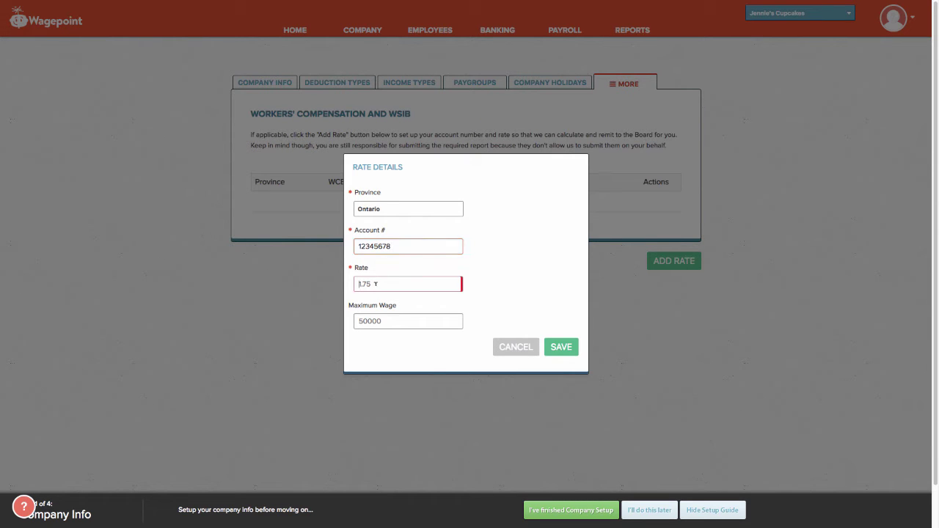
{"action": "left_click", "coordinate": [400, 317]}
{"action": "left_click", "coordinate": [560, 349]}
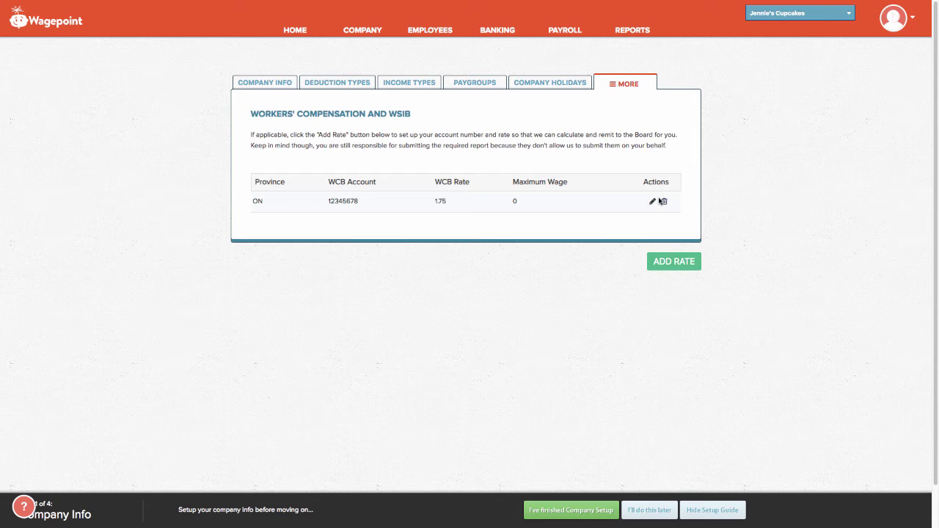
Set the salaried employee's job WCB/WSIB Rate to 1.7500 - (ON) and save the changes
{"action": "left_click", "coordinate": [427, 33]}
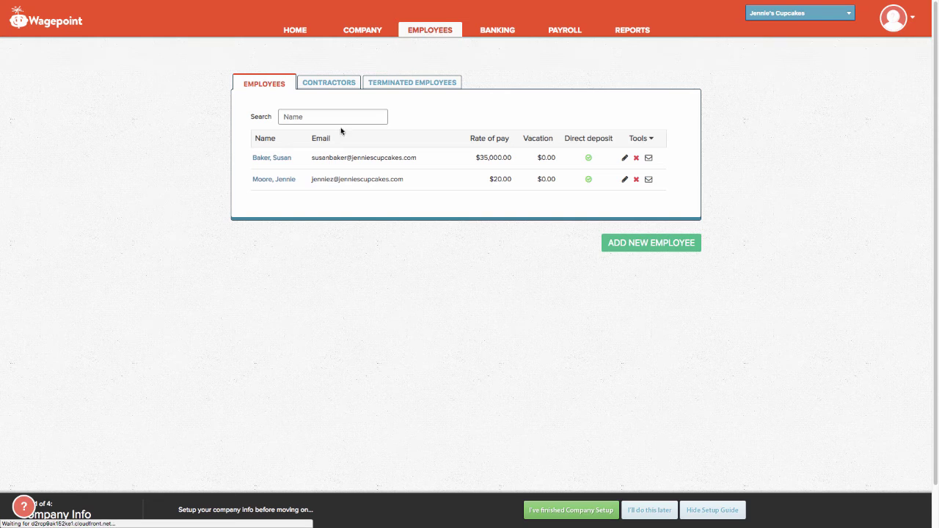
{"action": "left_click", "coordinate": [273, 160]}
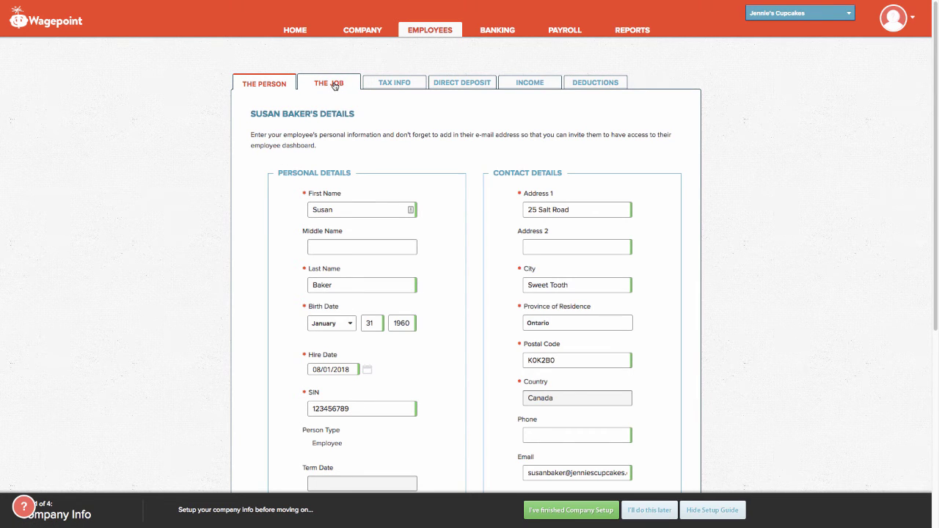
{"action": "left_click", "coordinate": [335, 84]}
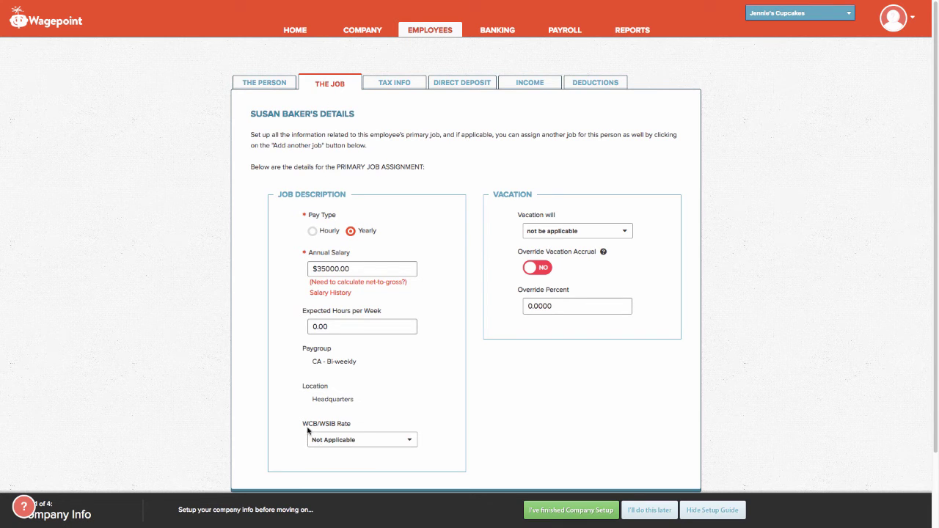
{"action": "left_click", "coordinate": [405, 440]}
{"action": "left_click", "coordinate": [369, 448]}
{"action": "scroll", "coordinate": [516, 441], "scroll_direction": "down", "scroll_amount": 3}
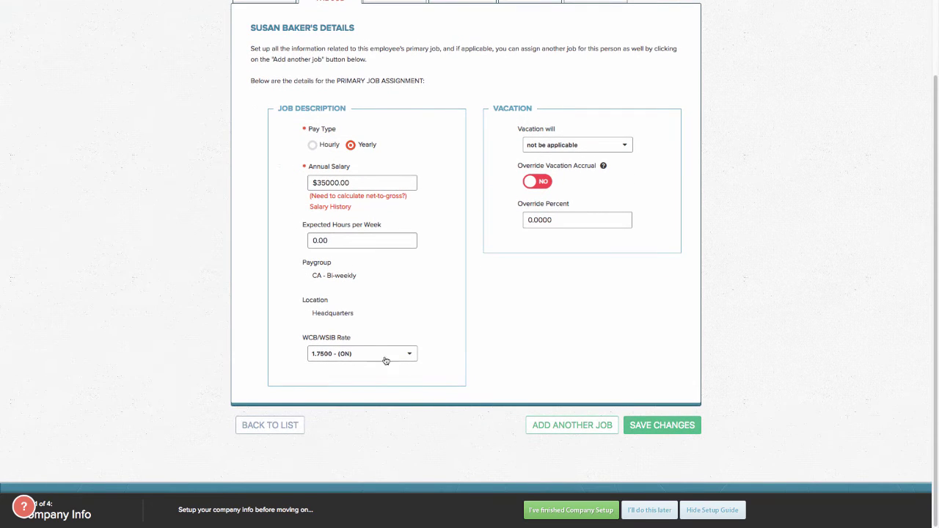
{"action": "left_click", "coordinate": [659, 430]}
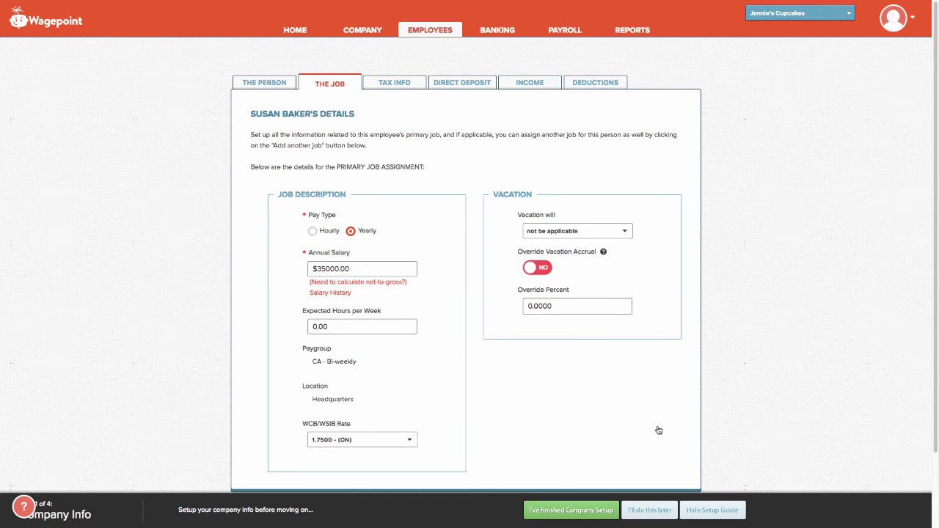
Set the hourly employee's job WCB/WSIB Rate to 1.7500 - (ON) and save the changes
{"action": "left_click", "coordinate": [424, 33]}
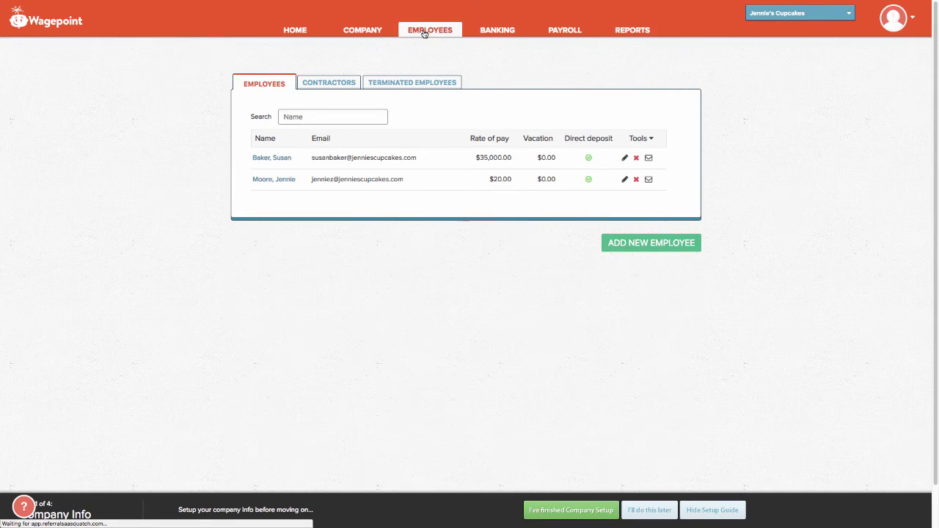
{"action": "left_click", "coordinate": [285, 182]}
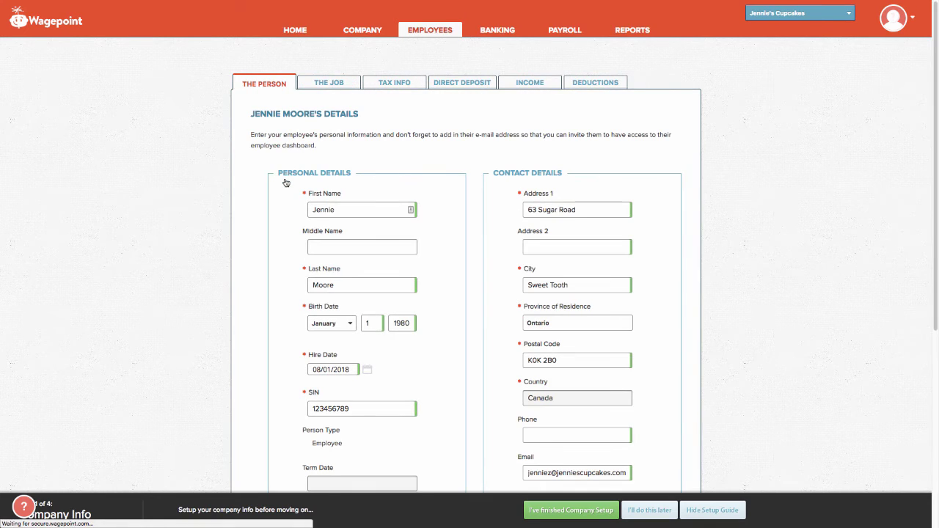
{"action": "left_click", "coordinate": [327, 85]}
{"action": "scroll", "coordinate": [358, 273], "scroll_direction": "down", "scroll_amount": 2}
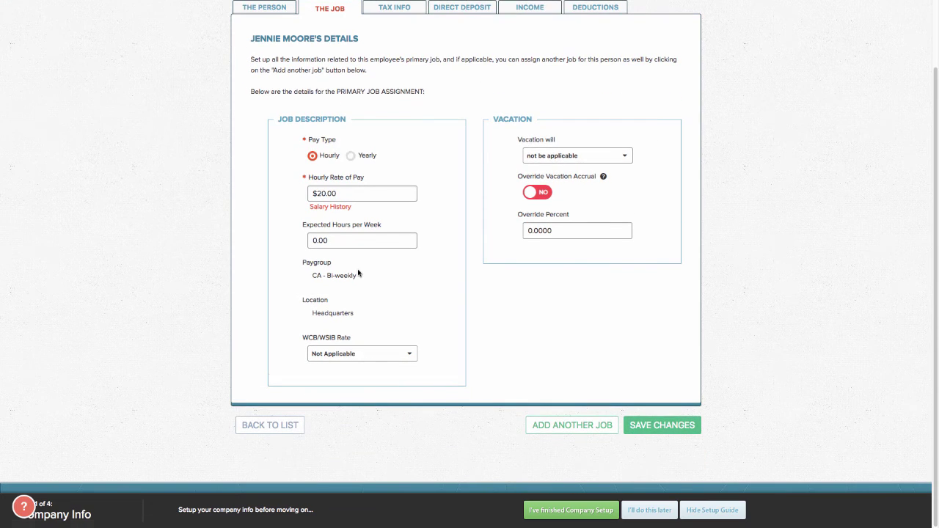
{"action": "left_click", "coordinate": [368, 358]}
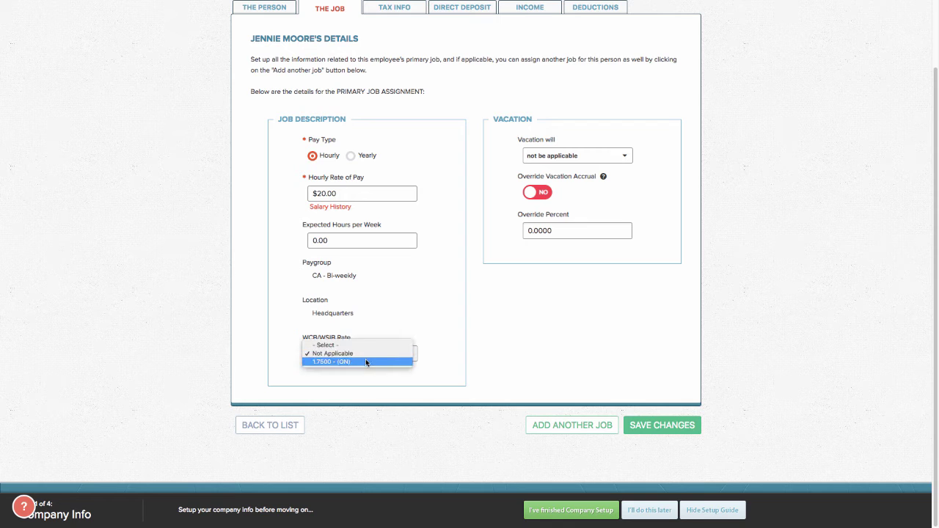
{"action": "left_click", "coordinate": [366, 361]}
{"action": "left_click", "coordinate": [662, 425]}
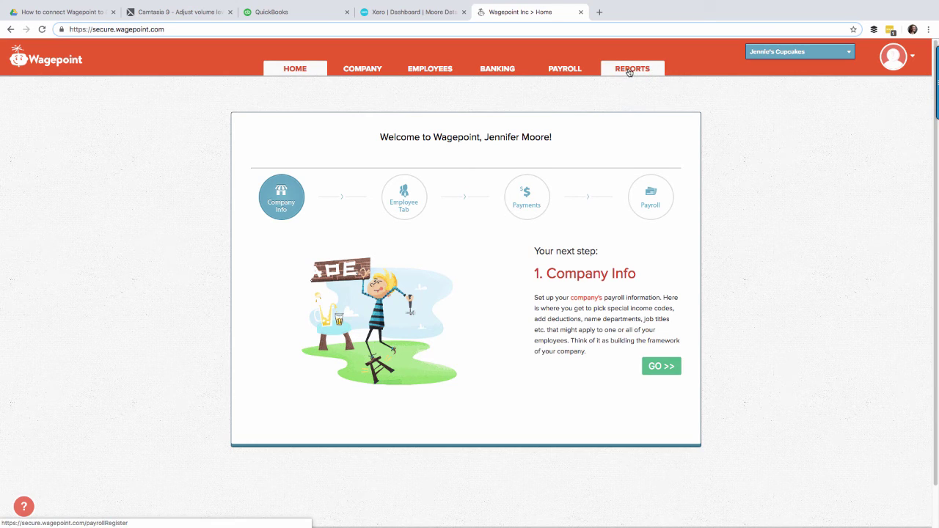
Open the Reports Library and set the Quarterly WSIB Report to quarter 3 of 2018
{"action": "left_click", "coordinate": [629, 72]}
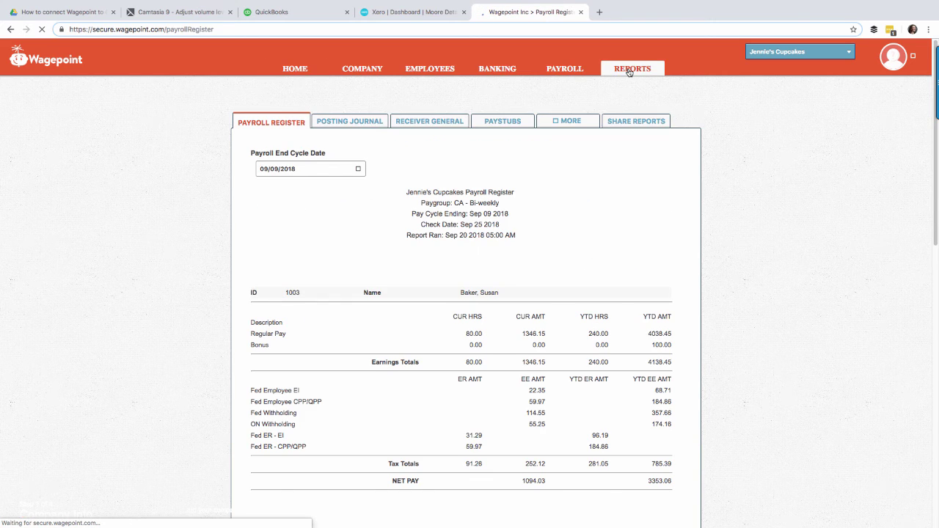
{"action": "left_click", "coordinate": [571, 122]}
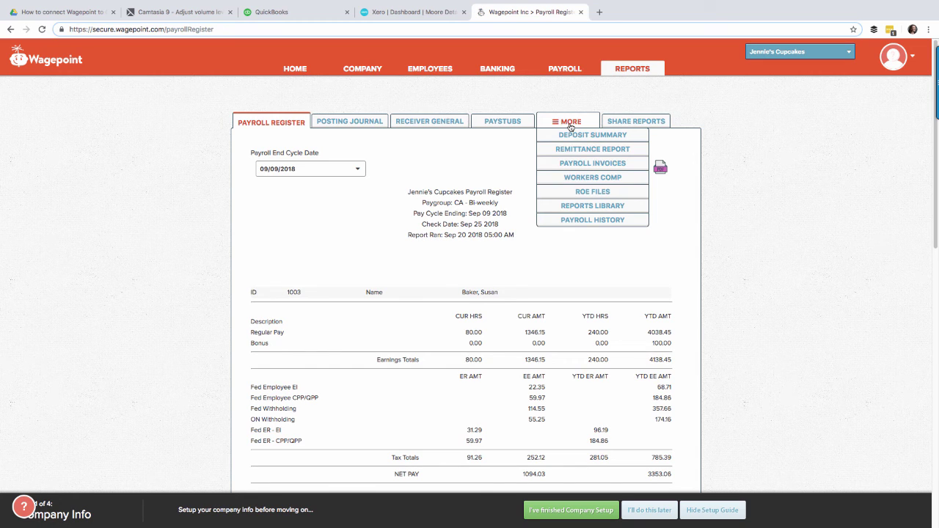
{"action": "left_click", "coordinate": [577, 207]}
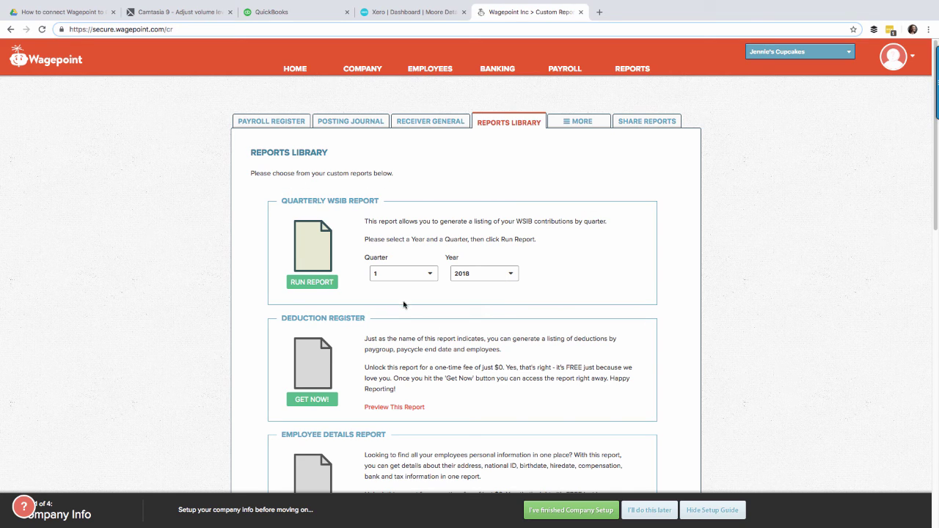
{"action": "left_click", "coordinate": [401, 277]}
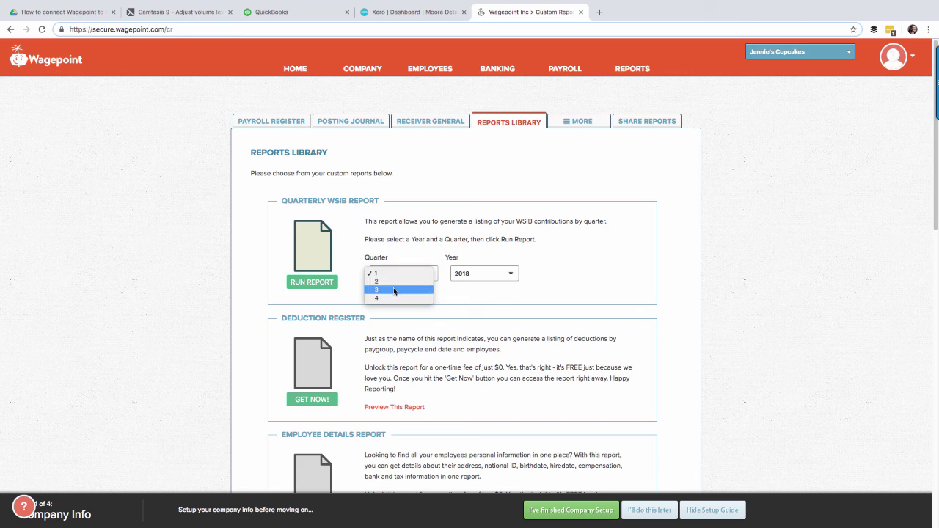
{"action": "left_click", "coordinate": [394, 290]}
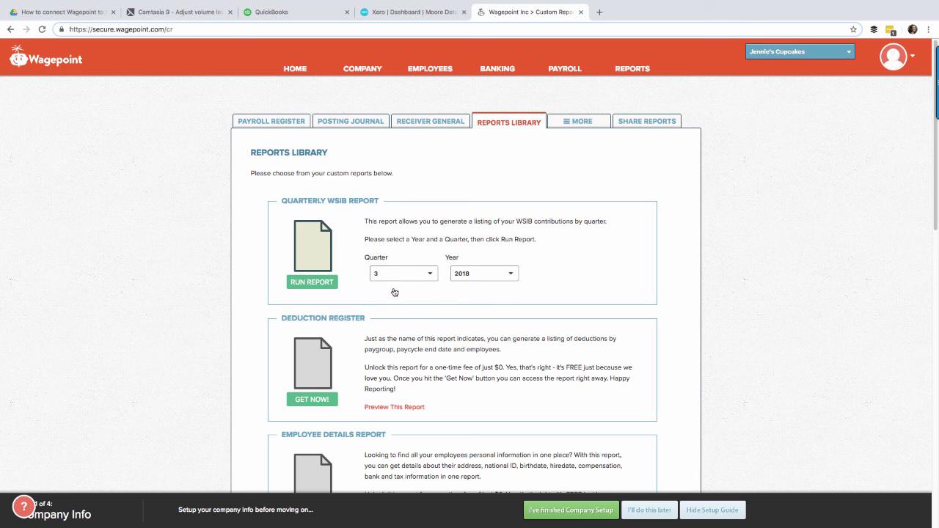
Run the Quarterly WSIB Report for quarter 3, 2018
{"action": "left_click", "coordinate": [315, 285]}
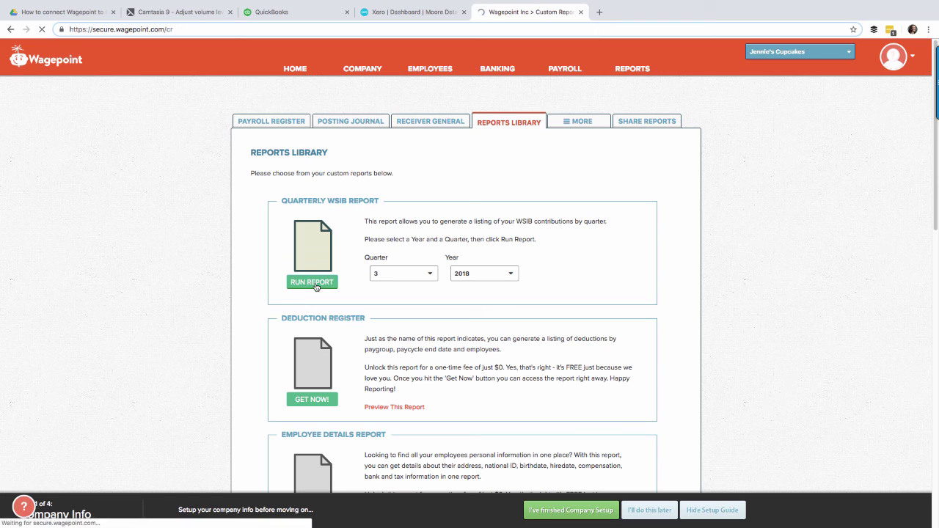